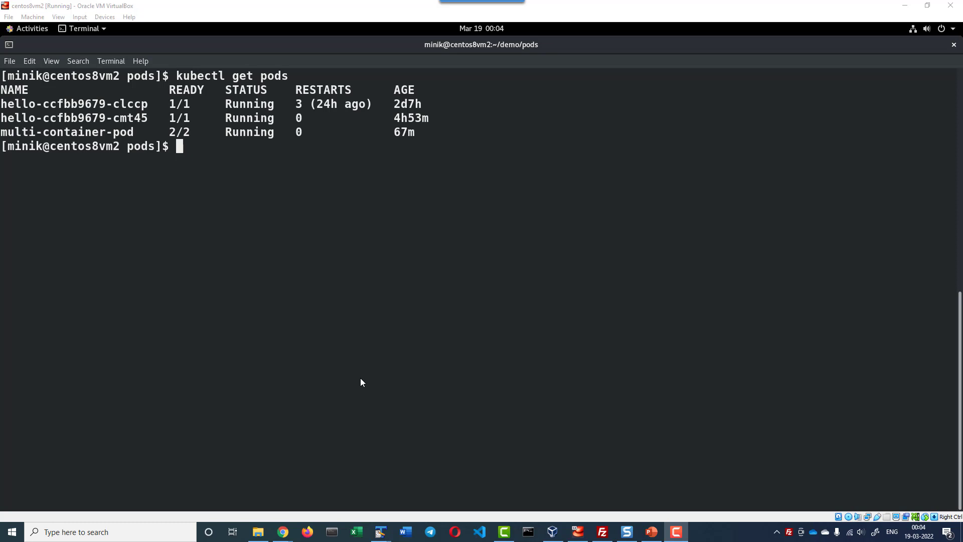
# Print the multi-container-pod.yaml manifest with cat, using Tab to complete the file name
pyautogui.click(186, 320)
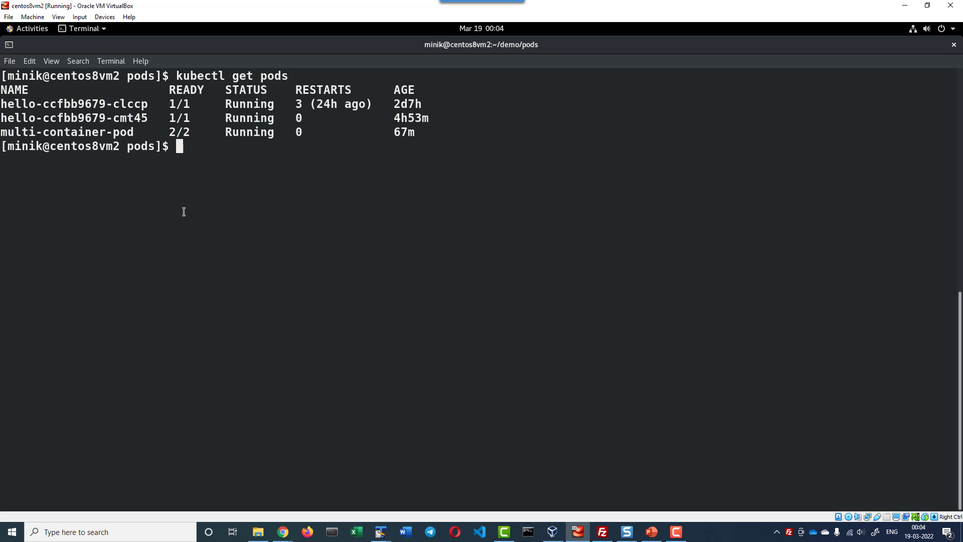
pyautogui.write('cat mu')
pyautogui.press('Tab')
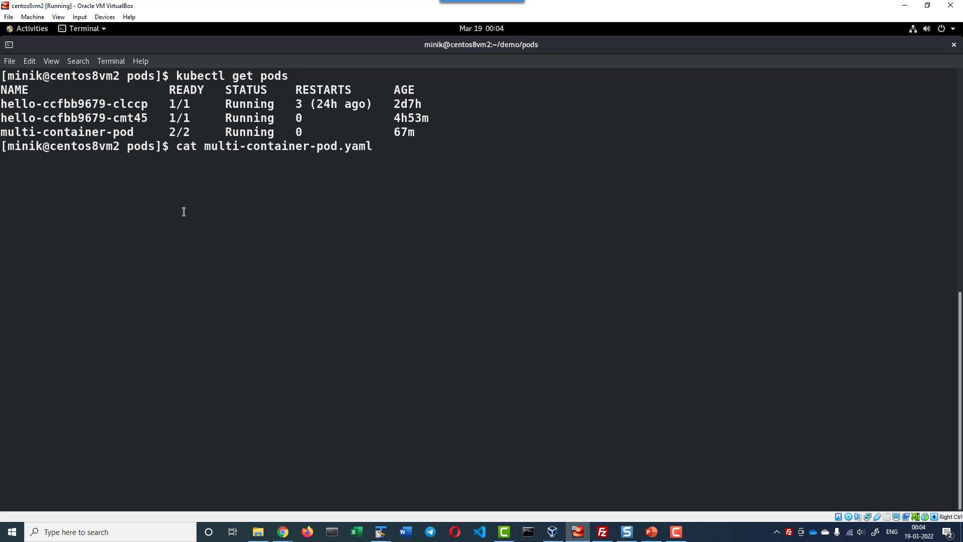
pyautogui.press('Return')
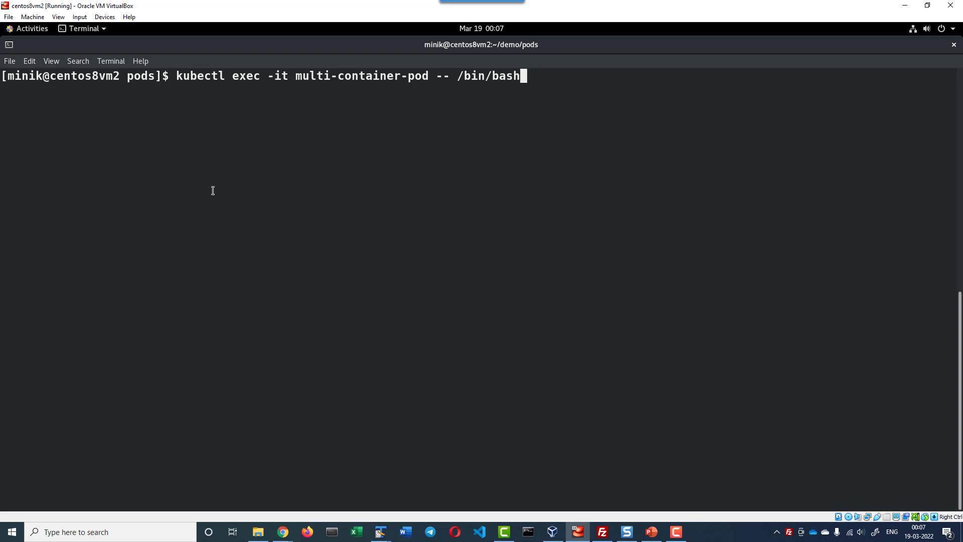
# Exec a bash shell into multi-container-pod, list the root directory with ls, and exit
pyautogui.press('Return')
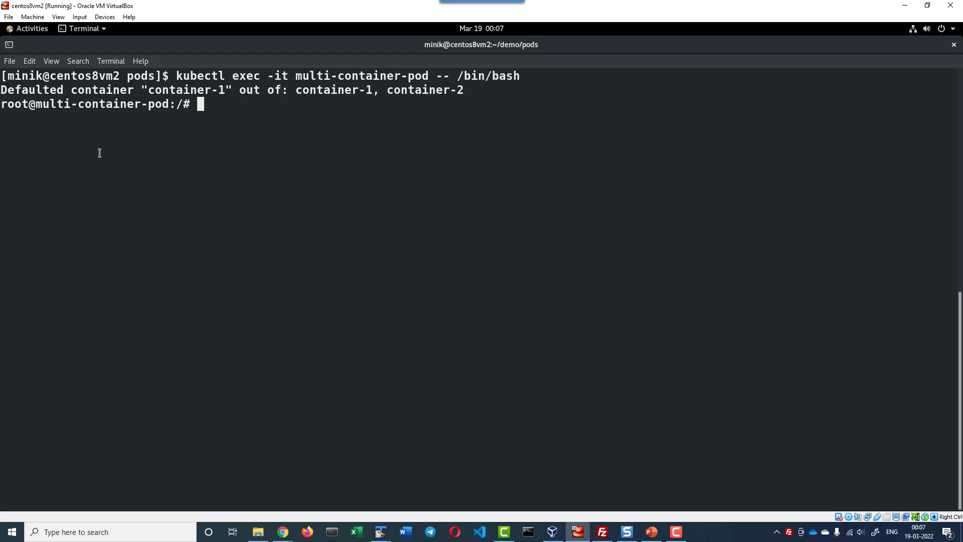
pyautogui.write('ls')
pyautogui.press('Return')
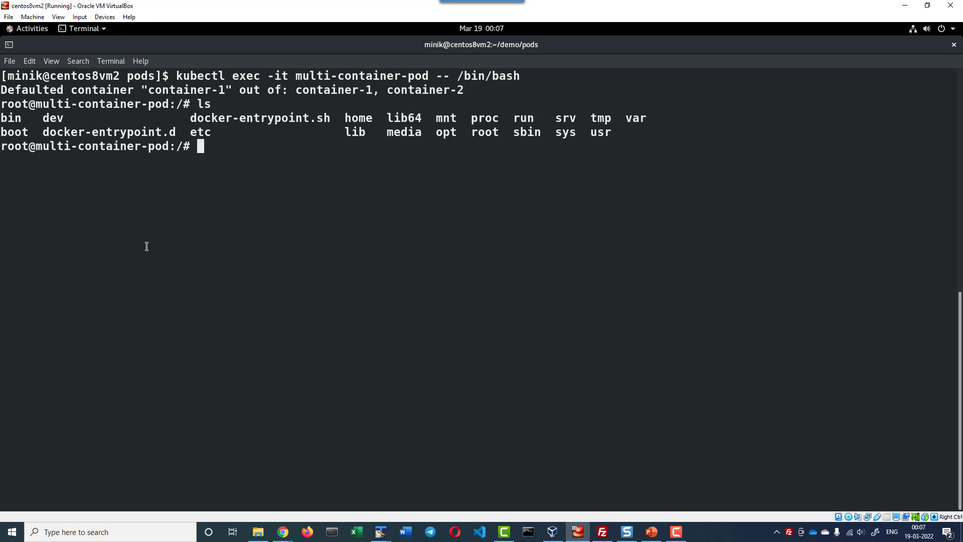
pyautogui.write('exit')
pyautogui.press('Return')
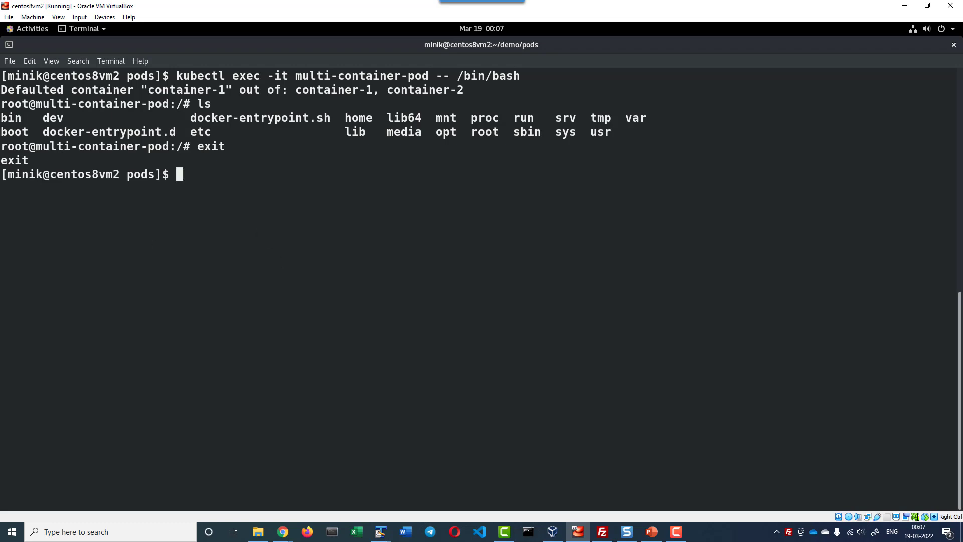
# Paste and run the exec command with -c container-1 -- /bin/bash, then exit that shell
pyautogui.click(381, 531)
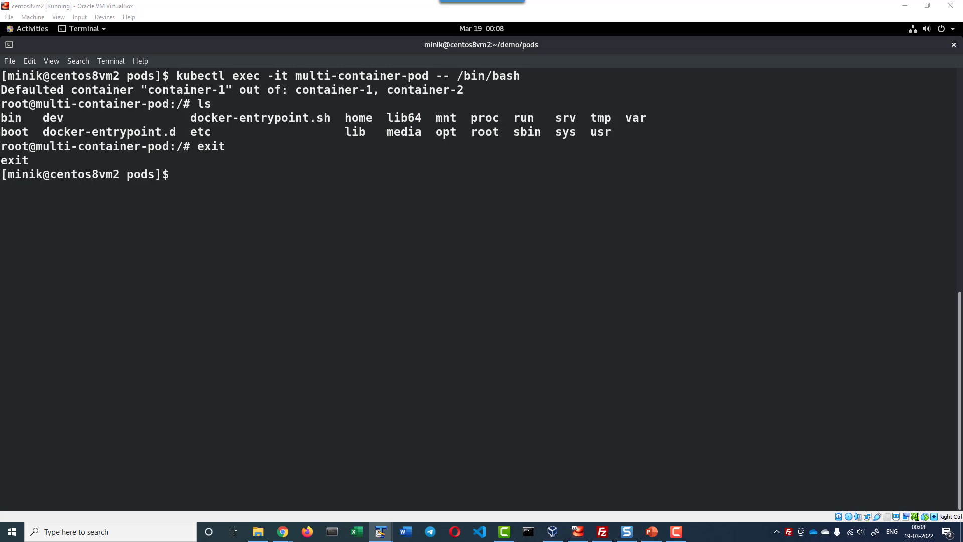
pyautogui.click(158, 296)
pyautogui.rightClick(173, 257)
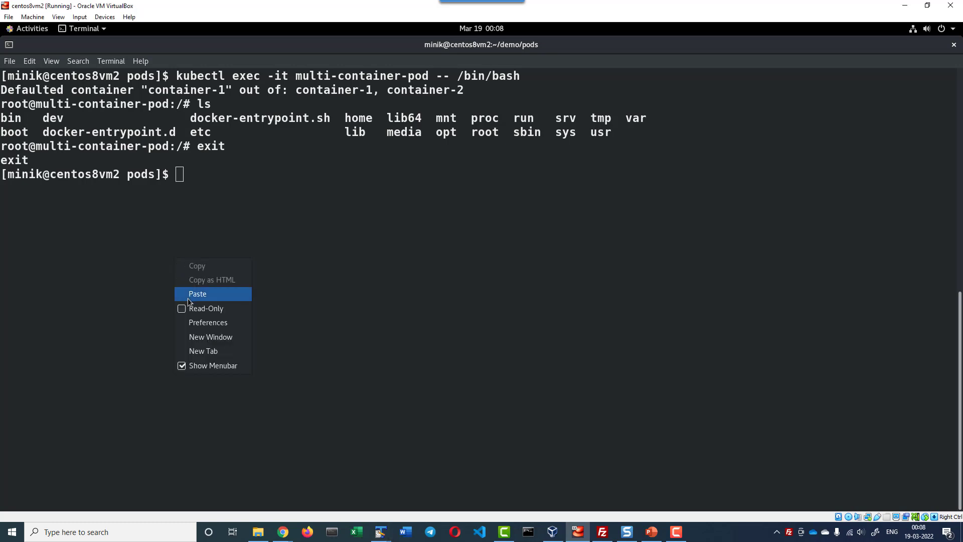
pyautogui.click(219, 294)
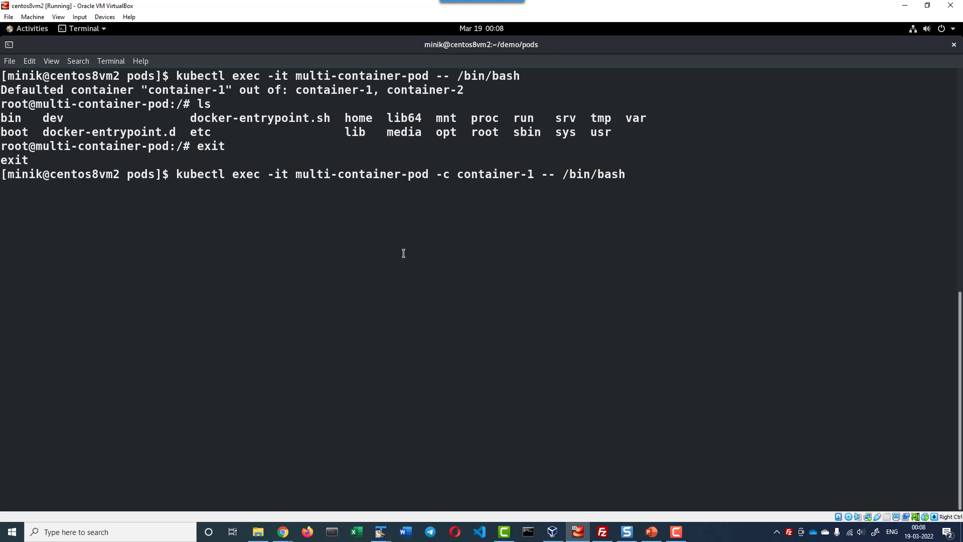
pyautogui.press('Return')
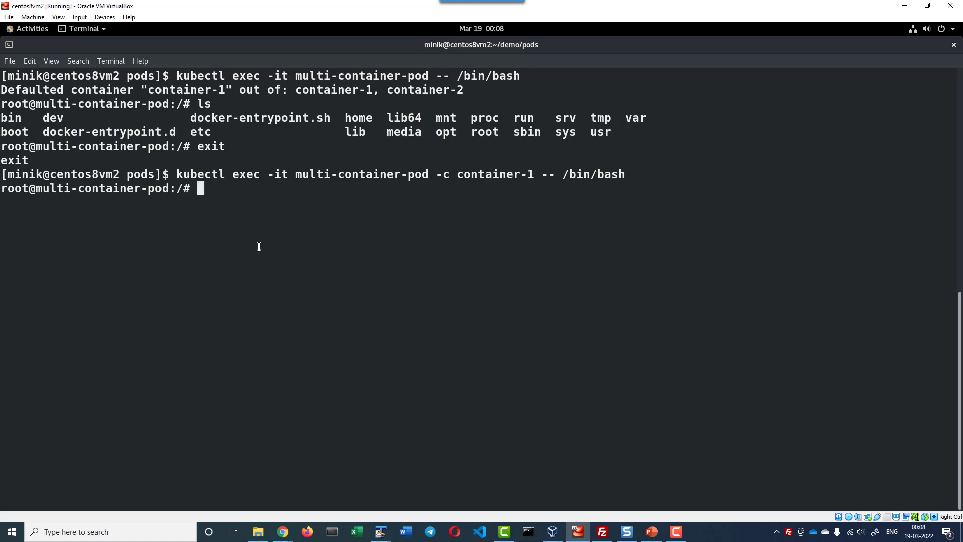
pyautogui.write('exit')
pyautogui.press('Return')
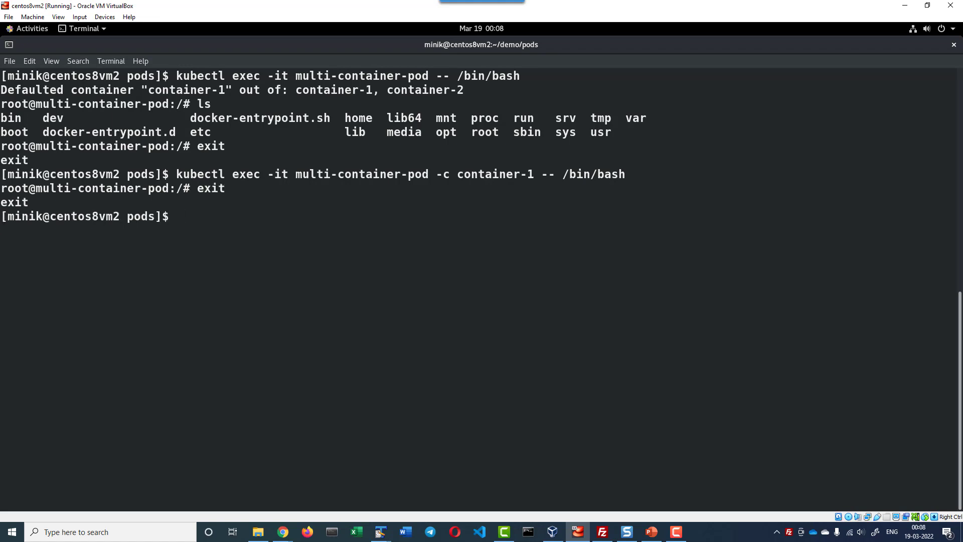
# Paste the kubectl exec -c container-2 -- /bin/ash command into the terminal
pyautogui.click(380, 532)
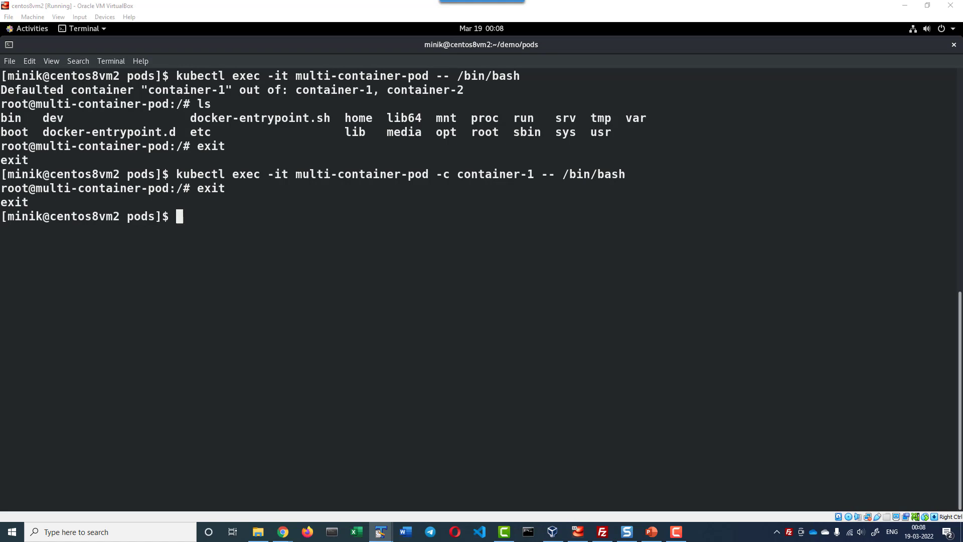
pyautogui.click(200, 354)
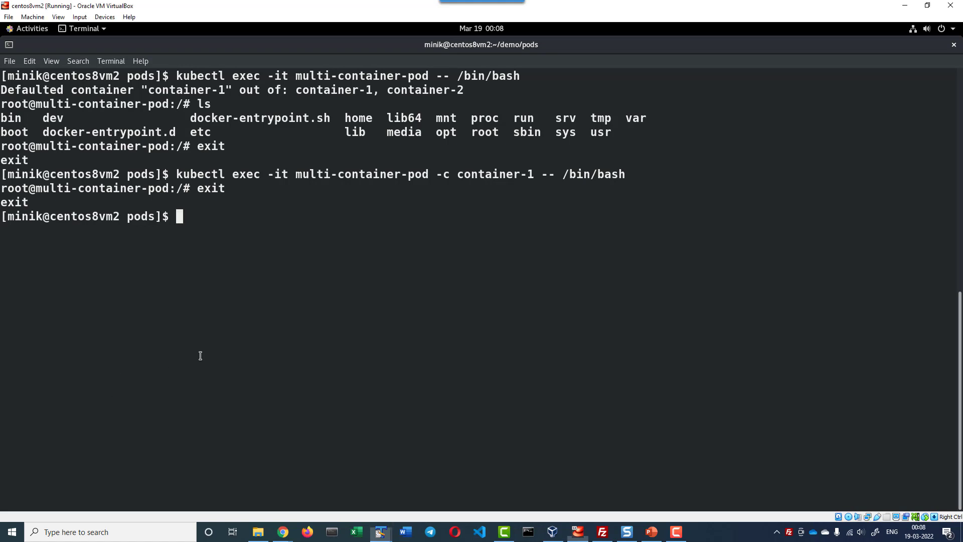
pyautogui.rightClick(231, 316)
pyautogui.click(253, 351)
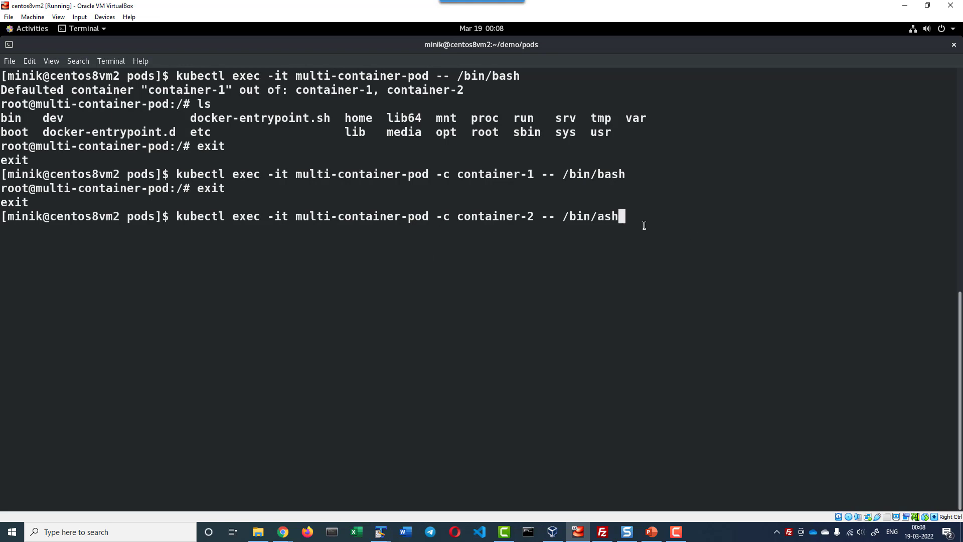
# Open the ash shell in container-2, list its root directory with ls, and exit
pyautogui.press('Return')
pyautogui.write('ls')
pyautogui.press('Return')
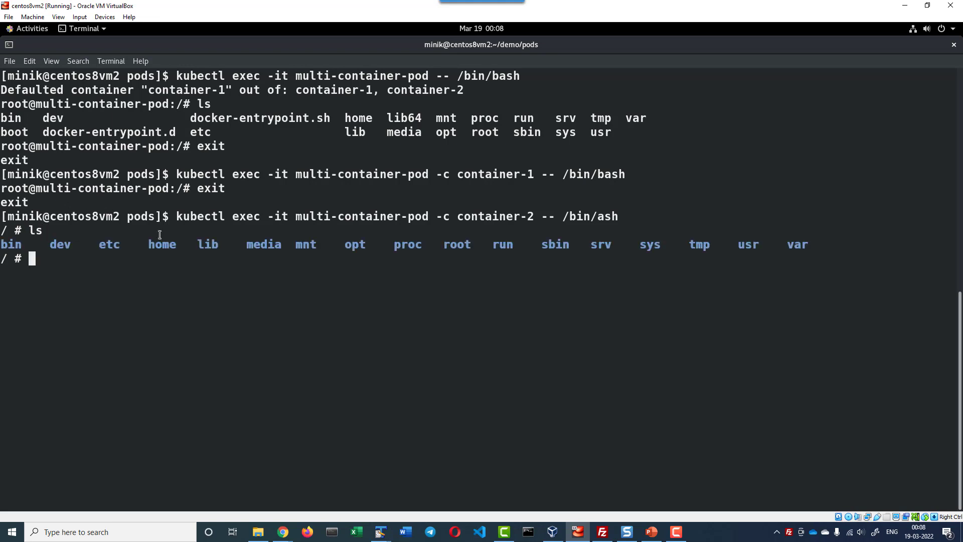
pyautogui.write('exit')
pyautogui.press('Return')
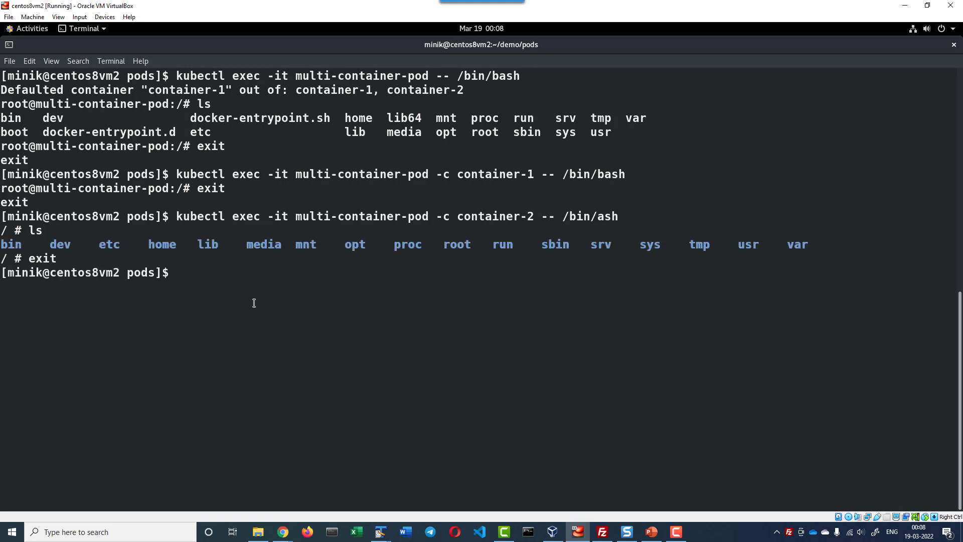